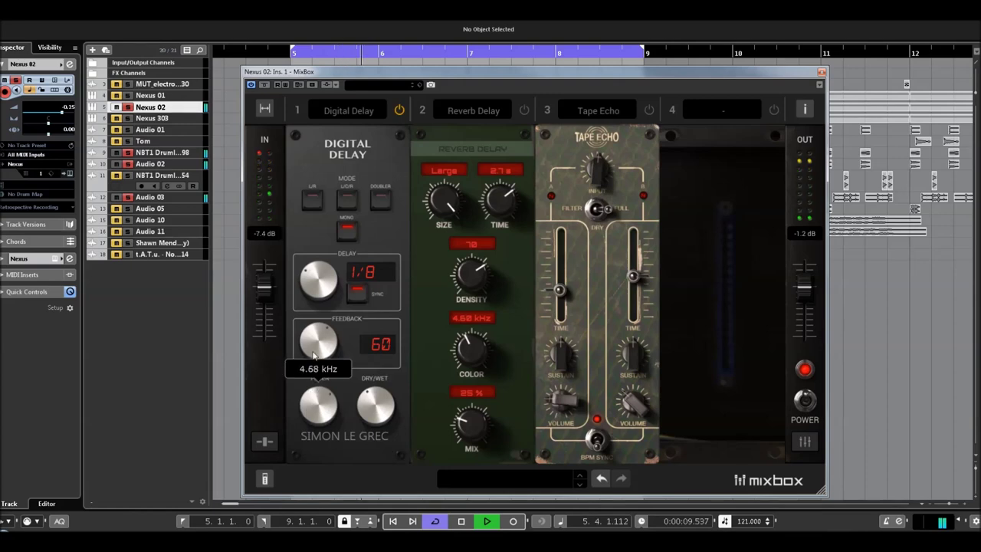
Switch the Digital Delay to Doubler mode and adjust its filter and dry/wet amount
{"action": "left_click_drag", "start_coordinate": [390, 405], "coordinate": [368, 386]}
{"action": "left_click", "coordinate": [383, 202]}
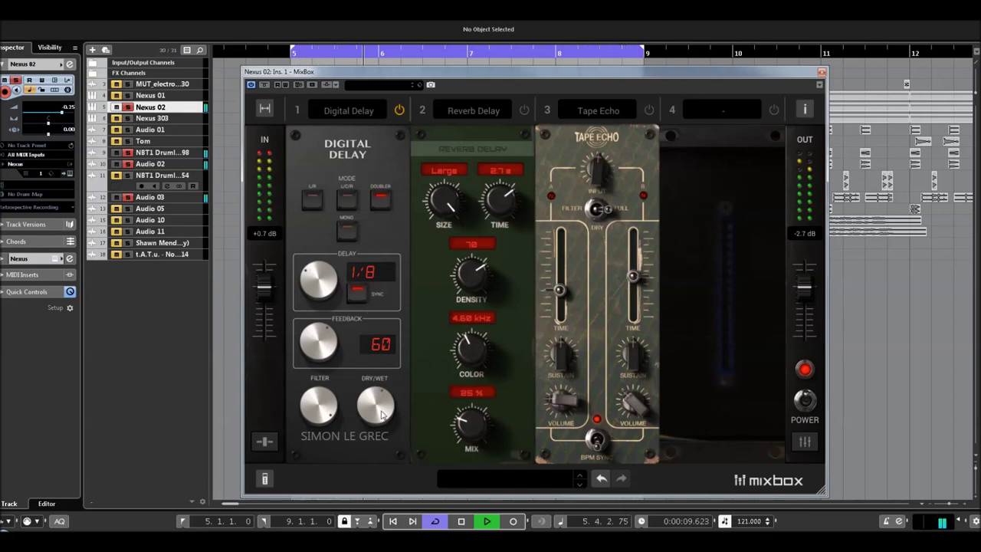
{"action": "mouse_move", "coordinate": [381, 414]}
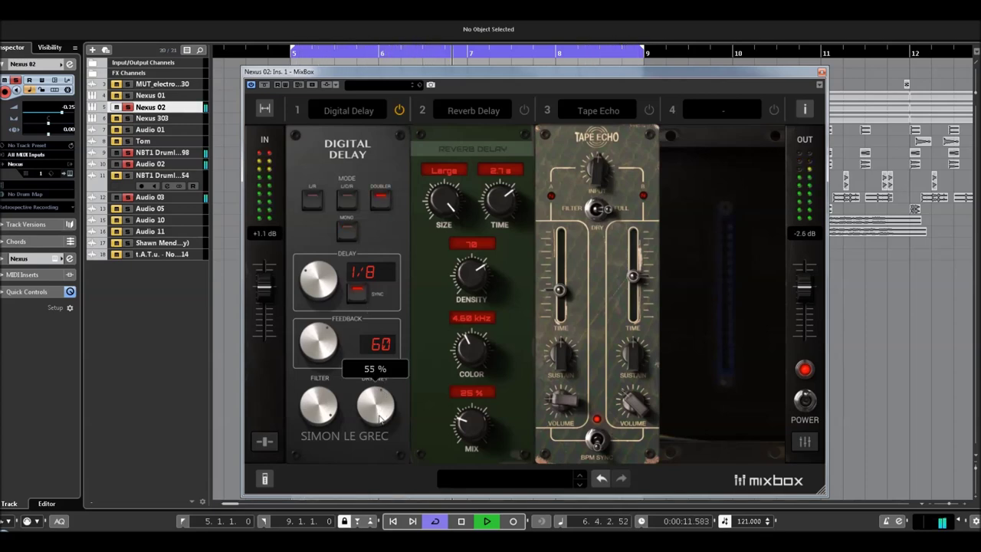
{"action": "left_click_drag", "start_coordinate": [377, 454], "coordinate": [377, 461]}
Try different synced delay times on the Digital Delay, including 1/8D, 1/4 and 1/2
{"action": "left_click_drag", "start_coordinate": [318, 282], "coordinate": [319, 312]}
{"action": "left_click_drag", "start_coordinate": [336, 280], "coordinate": [314, 280]}
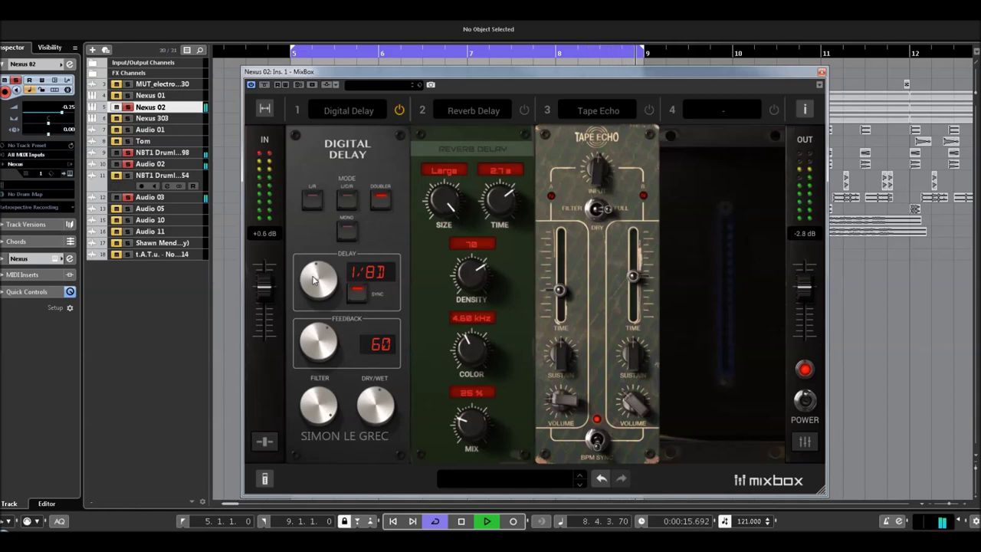
{"action": "left_click_drag", "start_coordinate": [313, 280], "coordinate": [318, 296]}
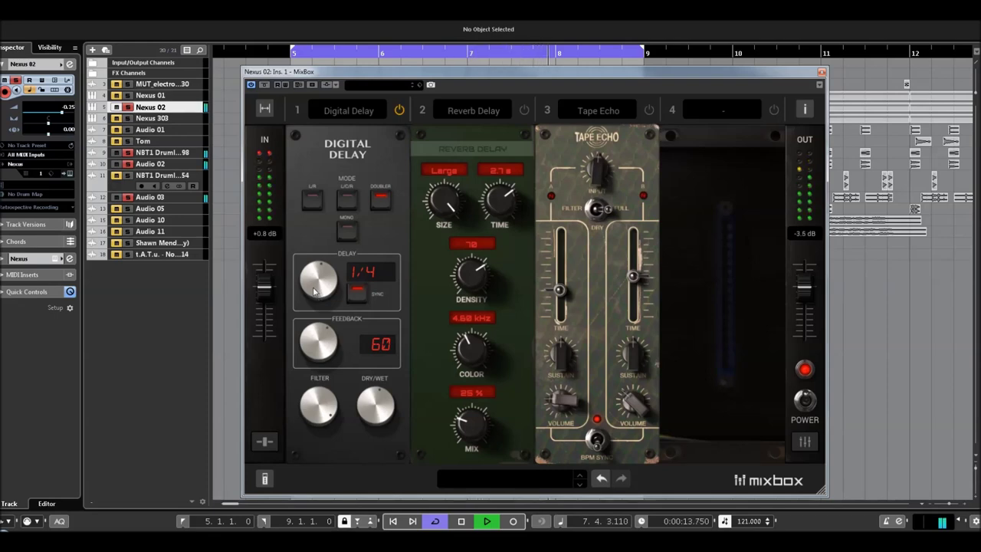
{"action": "left_click_drag", "start_coordinate": [313, 290], "coordinate": [318, 253]}
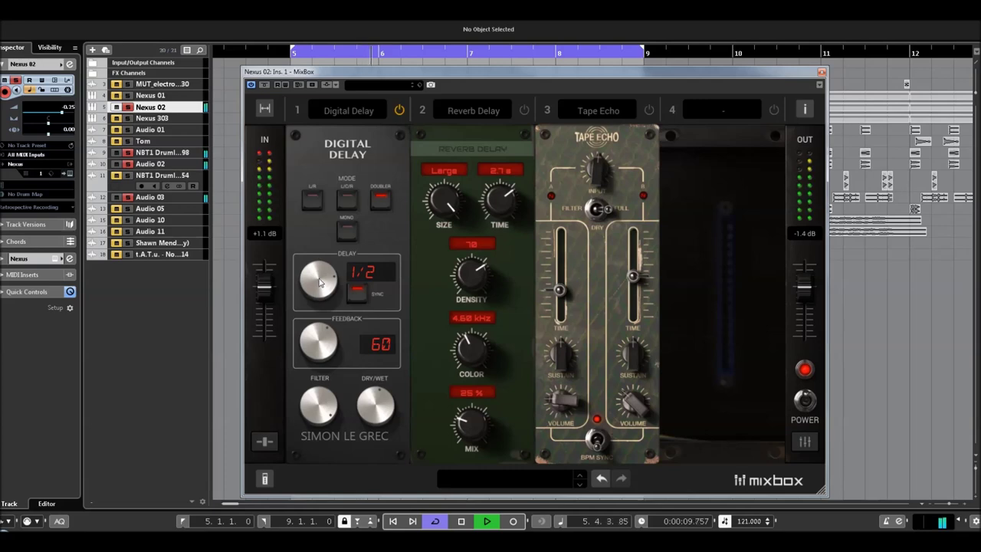
{"action": "left_click_drag", "start_coordinate": [321, 282], "coordinate": [323, 297]}
{"action": "left_click_drag", "start_coordinate": [326, 278], "coordinate": [317, 237]}
{"action": "left_click_drag", "start_coordinate": [317, 236], "coordinate": [331, 393]}
Show the preset slots of the individual modules and load Ambient Mono and Ambient Stereo in turn on the Digital Delay
{"action": "left_click", "coordinate": [264, 478]}
{"action": "left_click", "coordinate": [343, 481]}
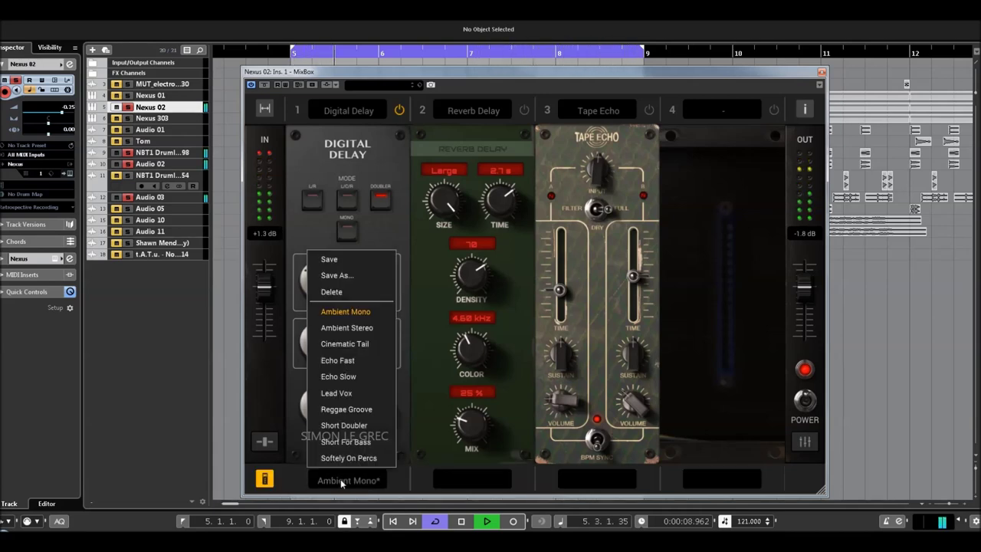
{"action": "left_click", "coordinate": [347, 312]}
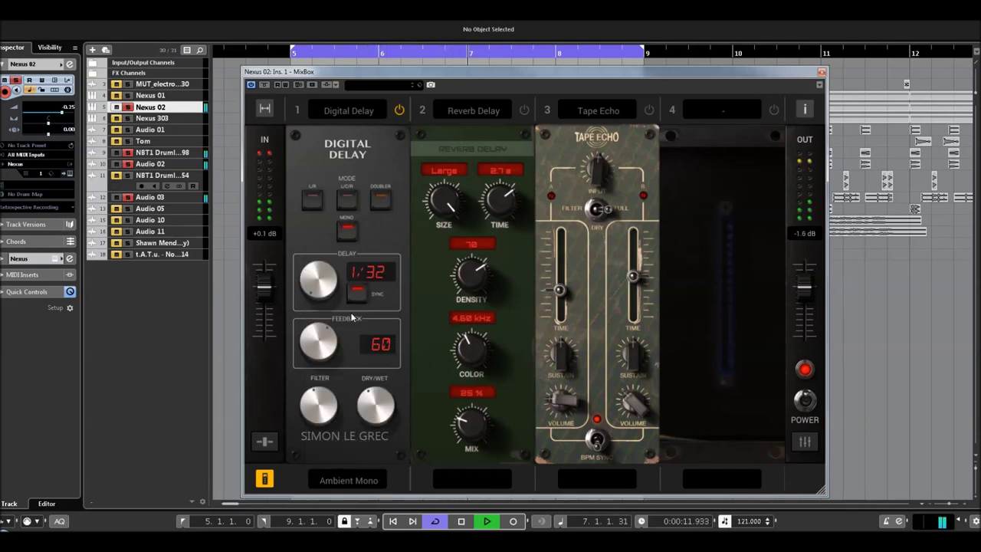
{"action": "left_click", "coordinate": [341, 483]}
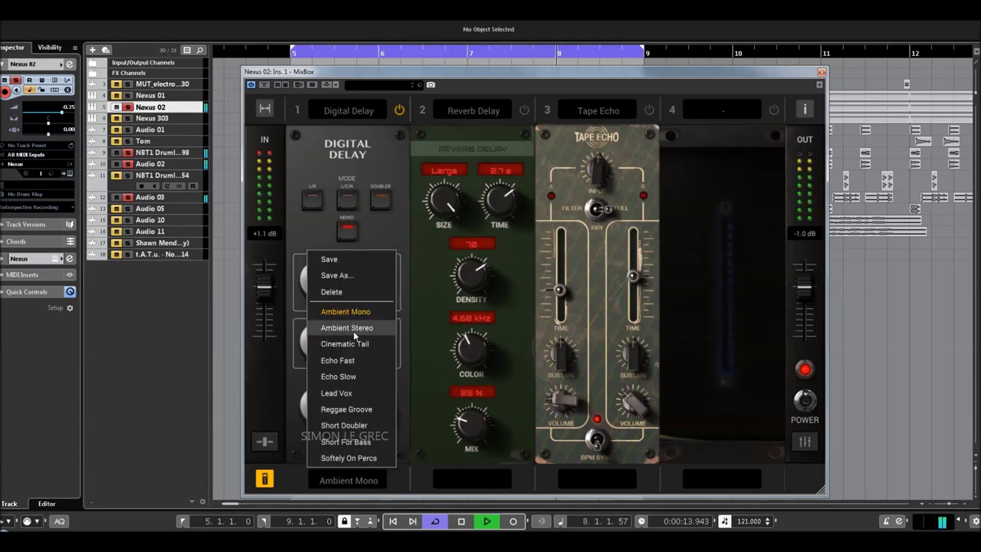
{"action": "left_click", "coordinate": [346, 327]}
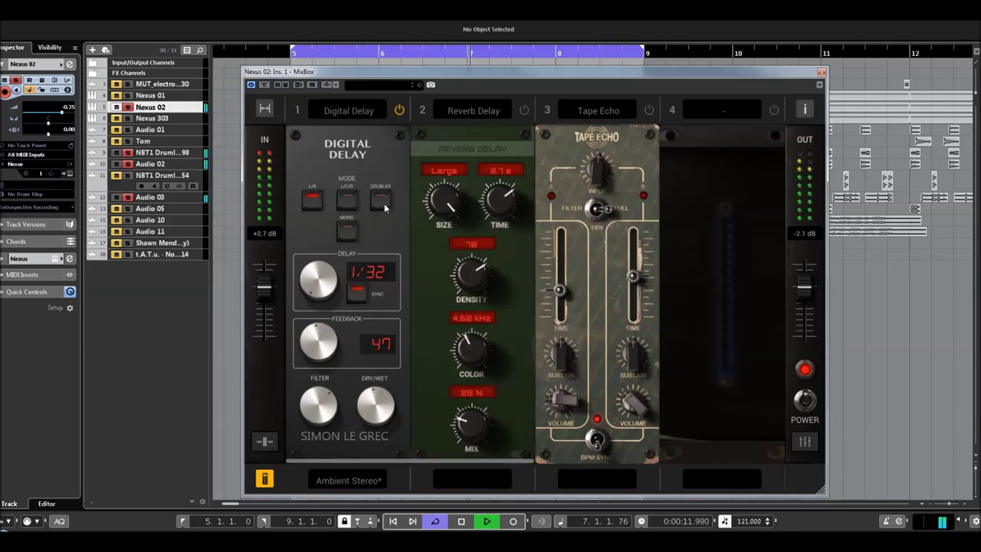
Load the Cinematic Tail preset on the Digital Delay and lower its feedback to 48
{"action": "left_click", "coordinate": [345, 481]}
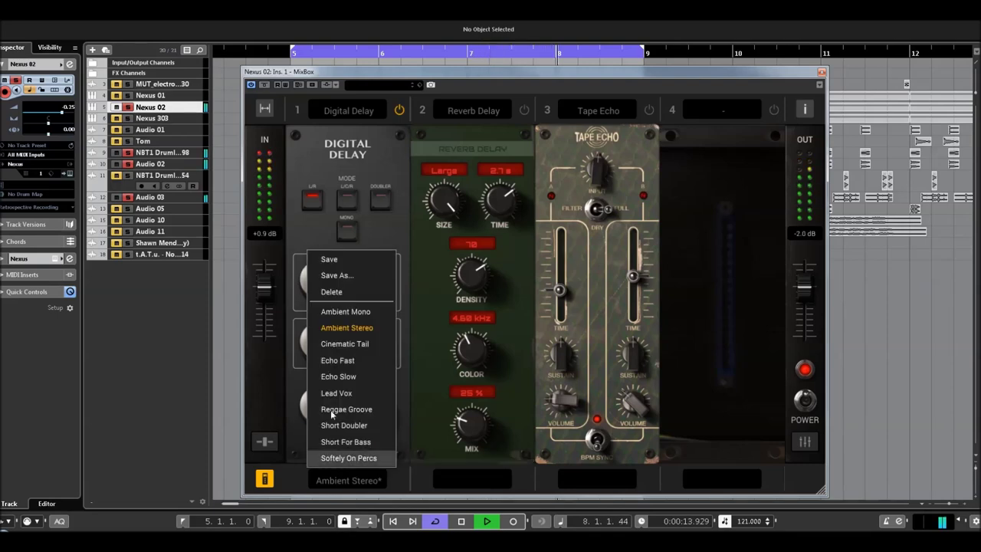
{"action": "left_click", "coordinate": [332, 346]}
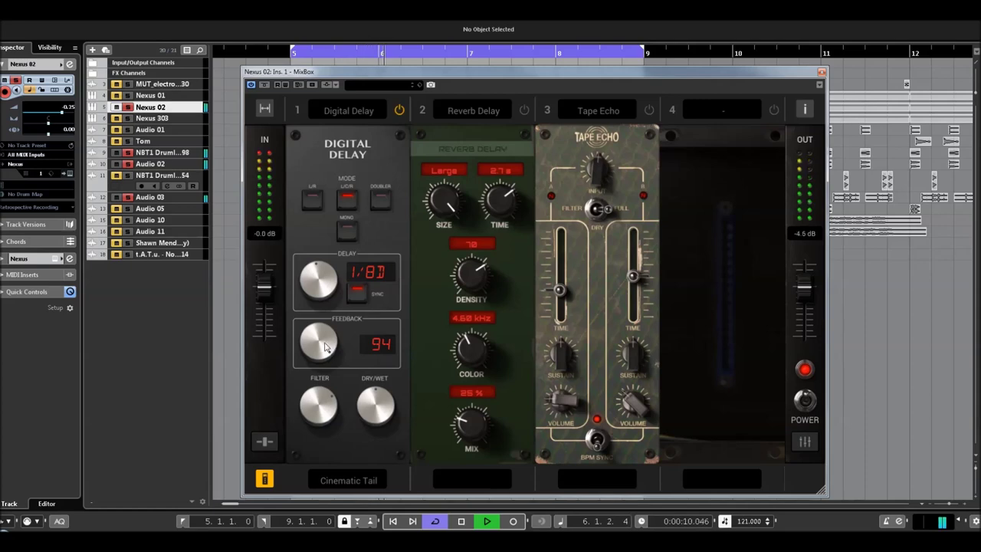
{"action": "left_click_drag", "start_coordinate": [320, 342], "coordinate": [347, 436]}
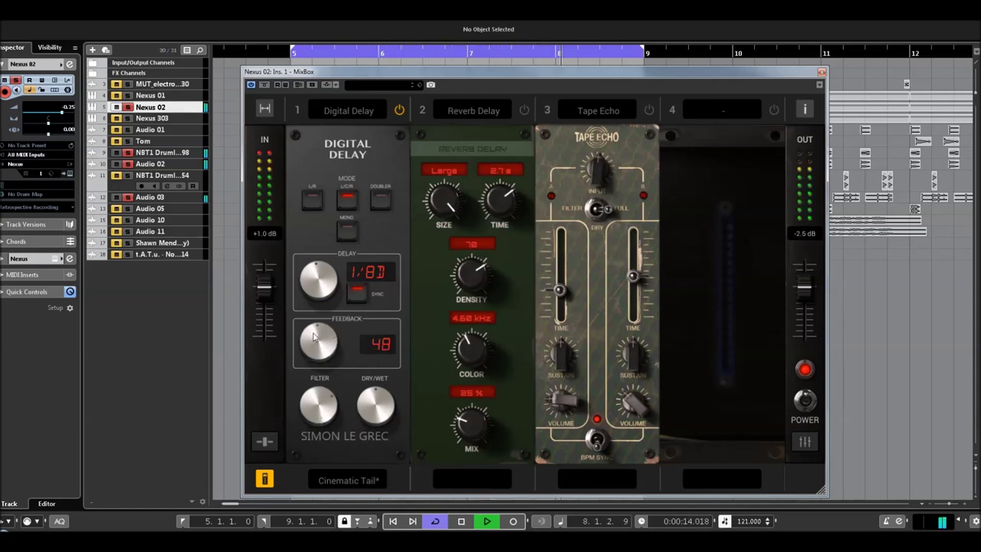
Try the Echo Fast, Echo Slow, Lead Vox and Reggae Groove presets in turn on the Digital Delay
{"action": "left_click", "coordinate": [349, 479]}
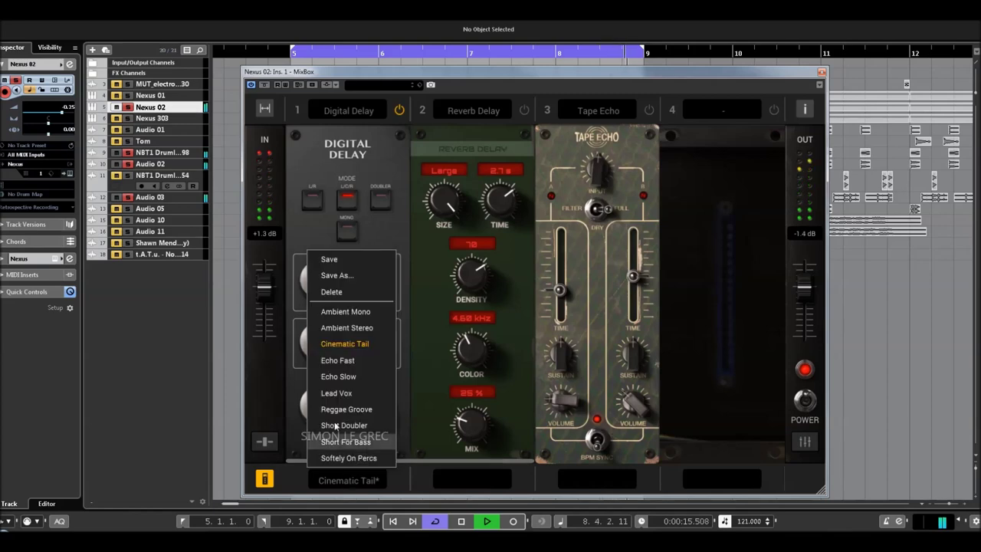
{"action": "left_click", "coordinate": [336, 363]}
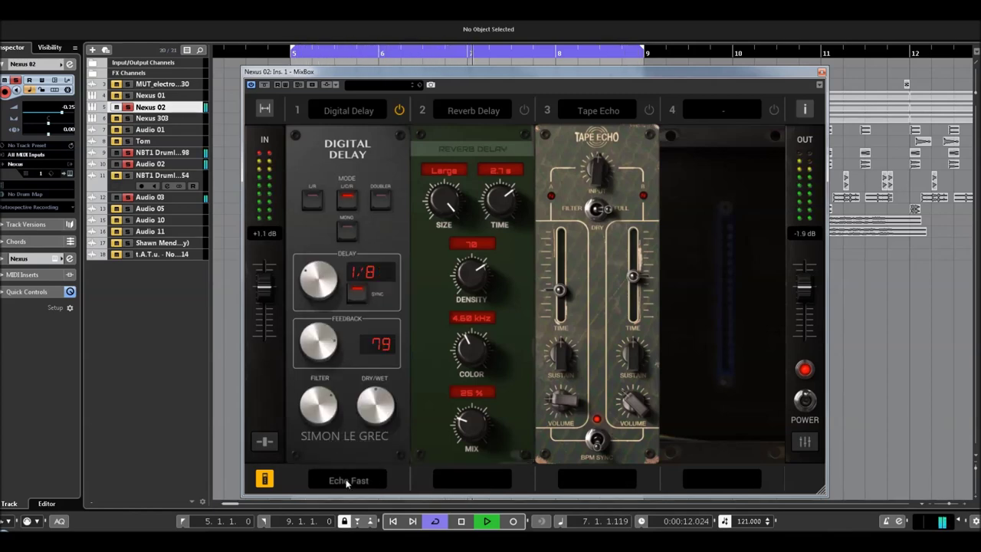
{"action": "left_click", "coordinate": [346, 479]}
{"action": "left_click", "coordinate": [337, 376]}
{"action": "left_click", "coordinate": [343, 480]}
{"action": "left_click", "coordinate": [337, 392]}
{"action": "left_click", "coordinate": [343, 478]}
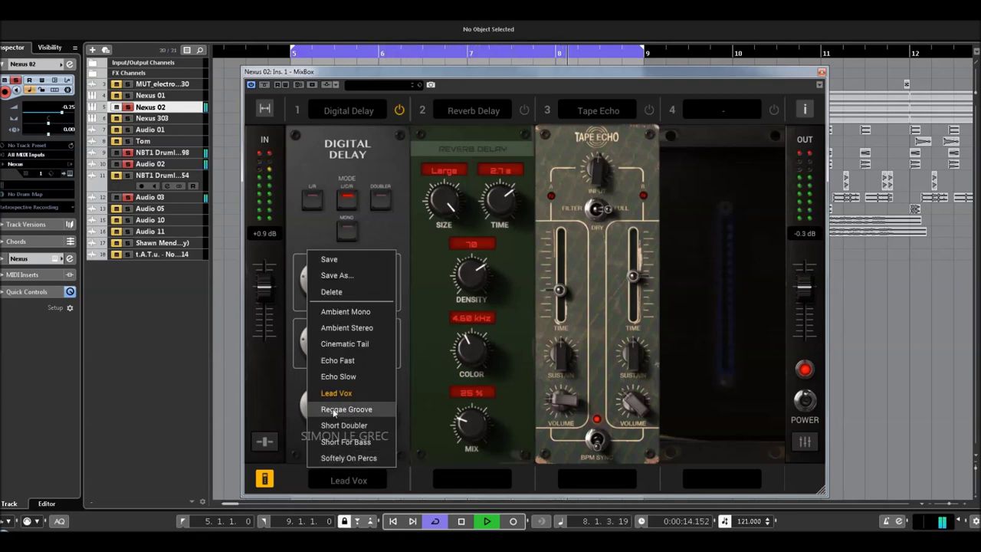
{"action": "left_click", "coordinate": [337, 407]}
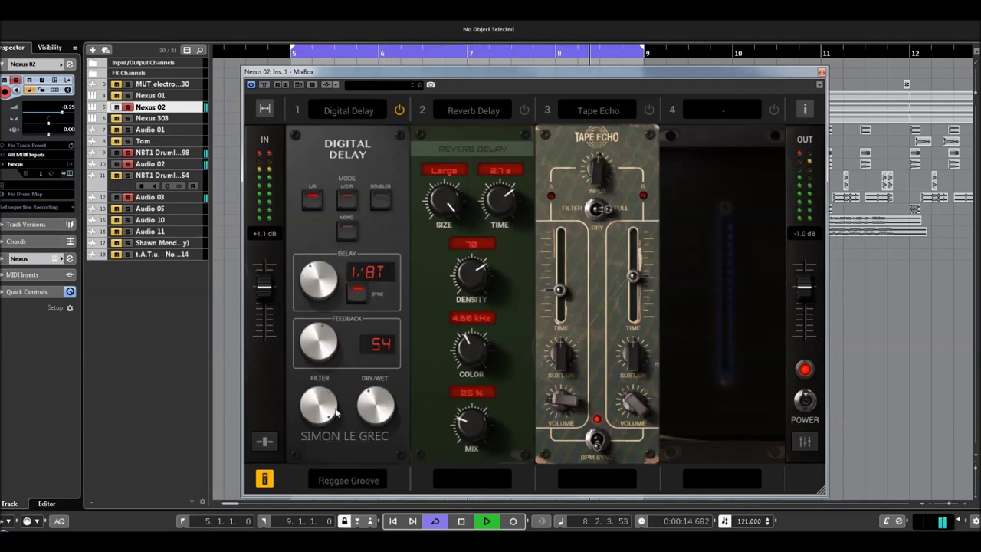
Try the Short Doubler and Short For Bass presets on the Digital Delay, ending on Softly On Percs
{"action": "left_click", "coordinate": [345, 478]}
{"action": "left_click", "coordinate": [340, 425]}
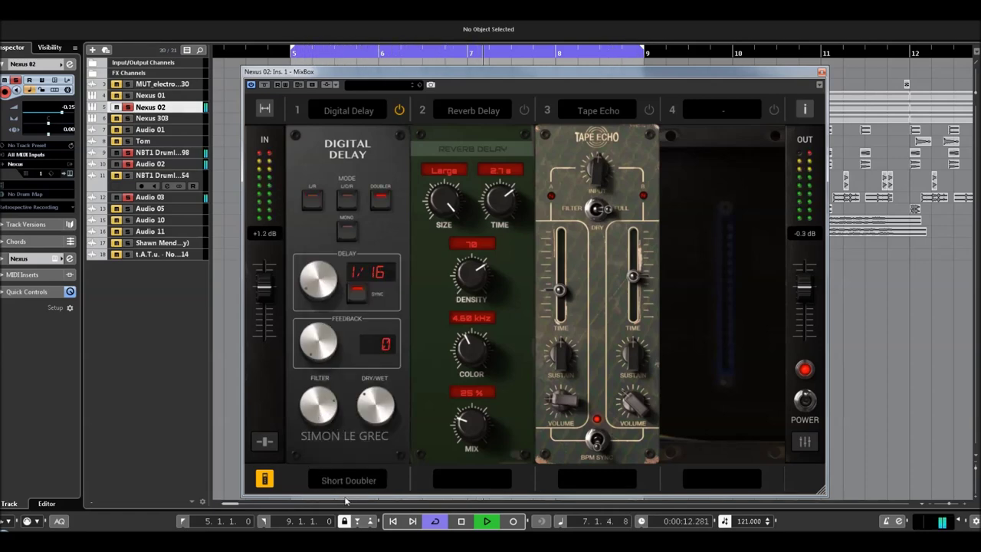
{"action": "left_click", "coordinate": [331, 477]}
{"action": "left_click", "coordinate": [341, 440]}
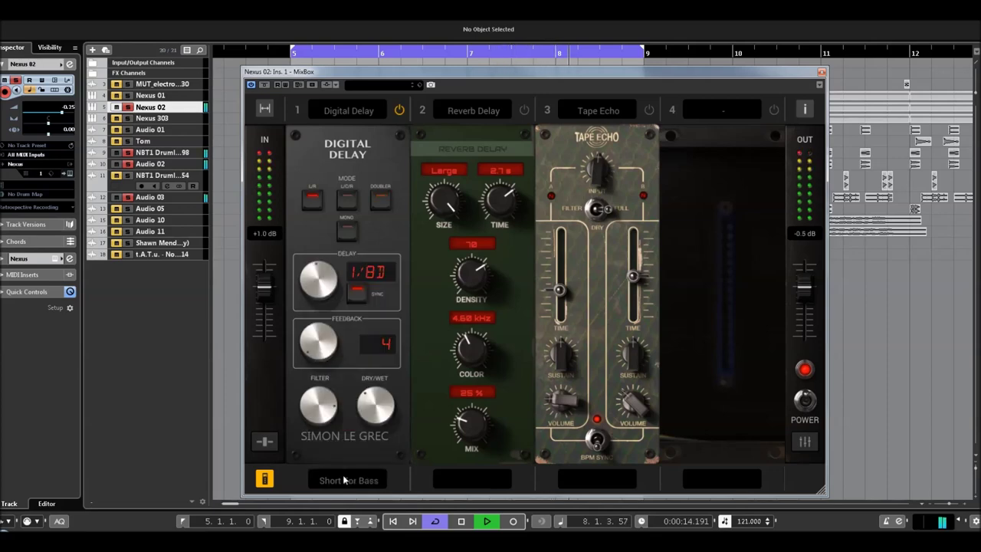
{"action": "left_click", "coordinate": [345, 481]}
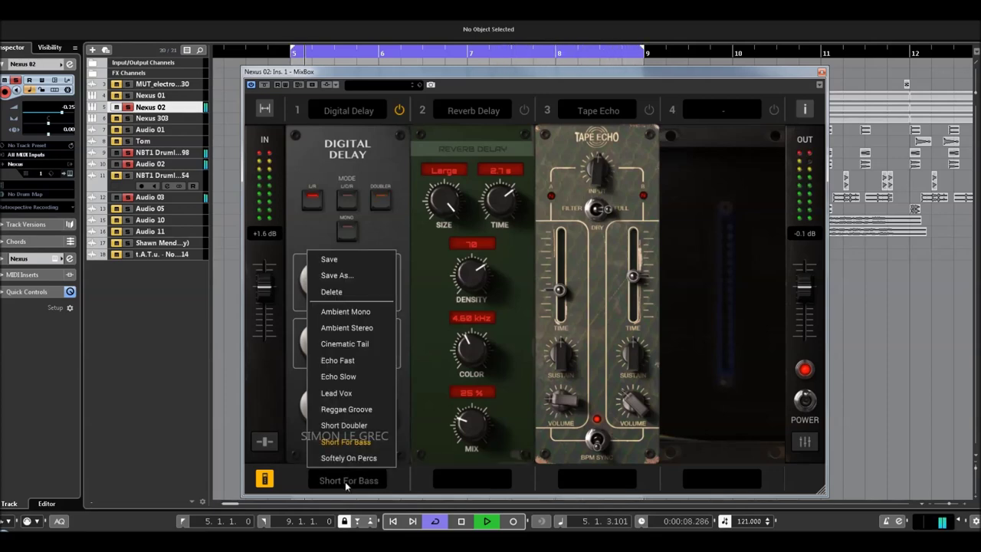
{"action": "left_click", "coordinate": [345, 456]}
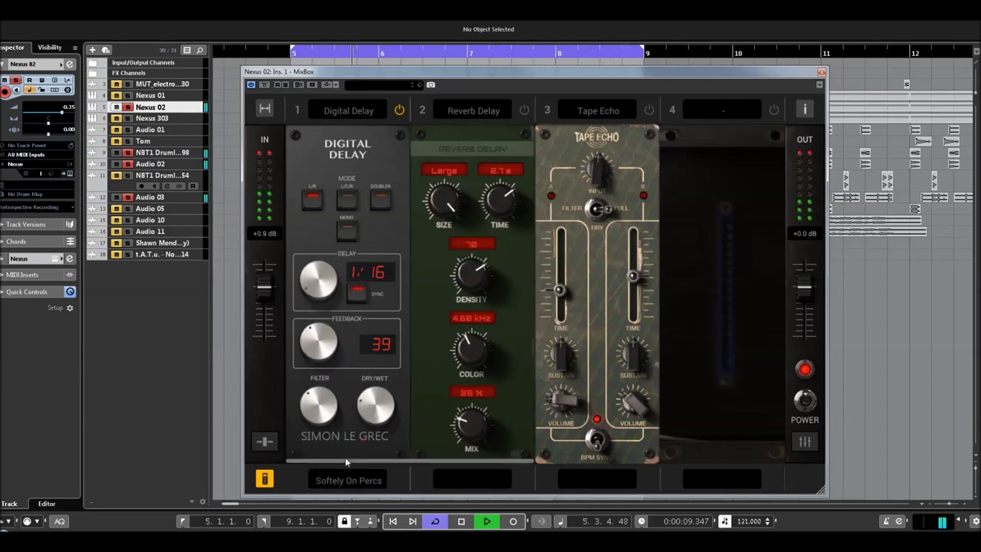
Switch from the Digital Delay to the Reverb Delay and adjust its size to Medium along with its time, density, color and mix
{"action": "left_click", "coordinate": [399, 111]}
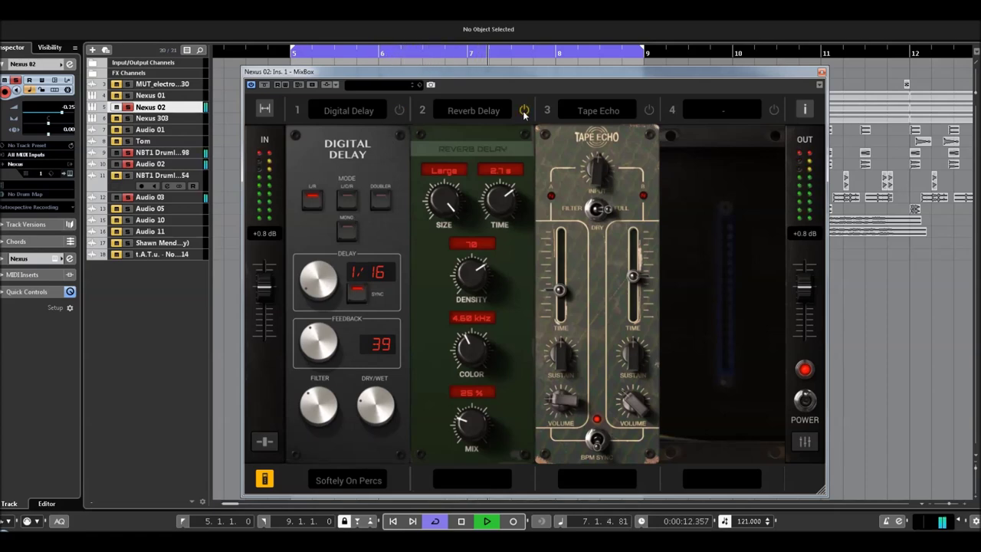
{"action": "left_click_drag", "start_coordinate": [475, 425], "coordinate": [474, 411]}
{"action": "left_click_drag", "start_coordinate": [469, 341], "coordinate": [469, 354]}
{"action": "left_click_drag", "start_coordinate": [480, 259], "coordinate": [481, 265]}
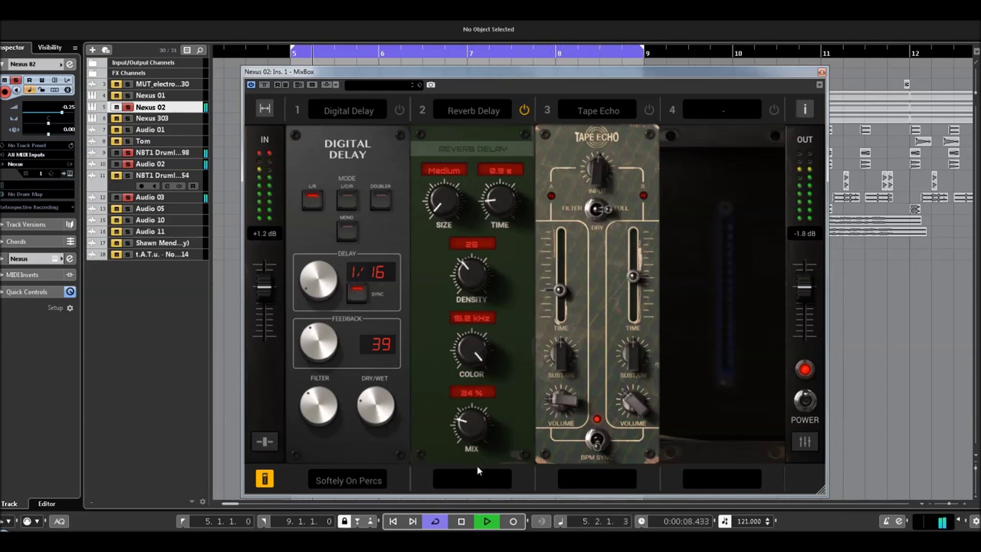
Try the Drum Room and Large And Long presets in turn on the Reverb Delay
{"action": "left_click", "coordinate": [458, 476]}
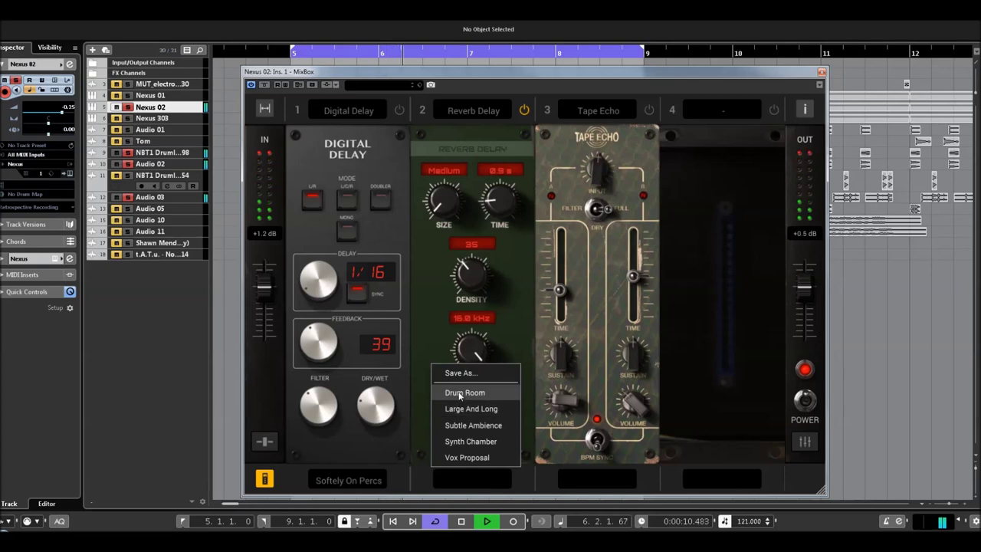
{"action": "left_click", "coordinate": [458, 392]}
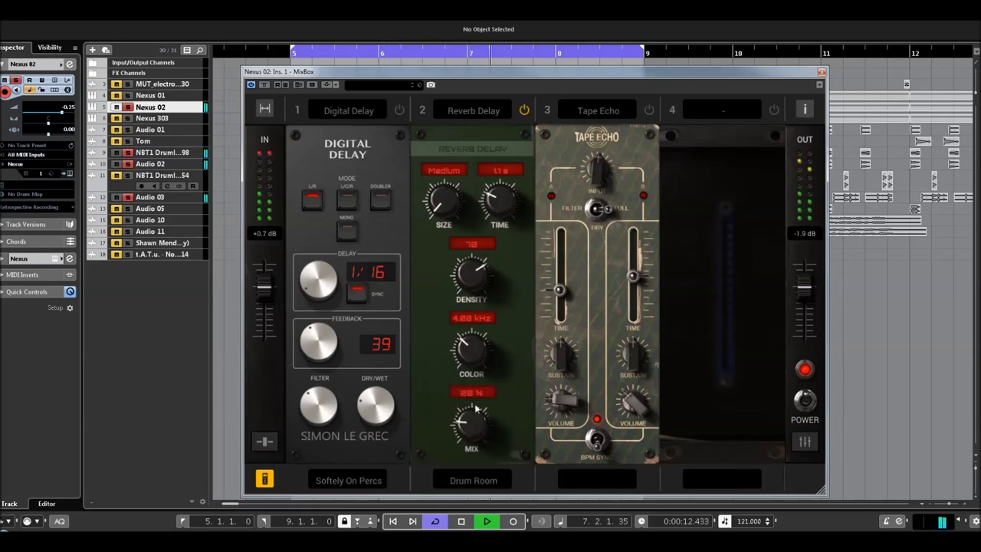
{"action": "left_click", "coordinate": [471, 481]}
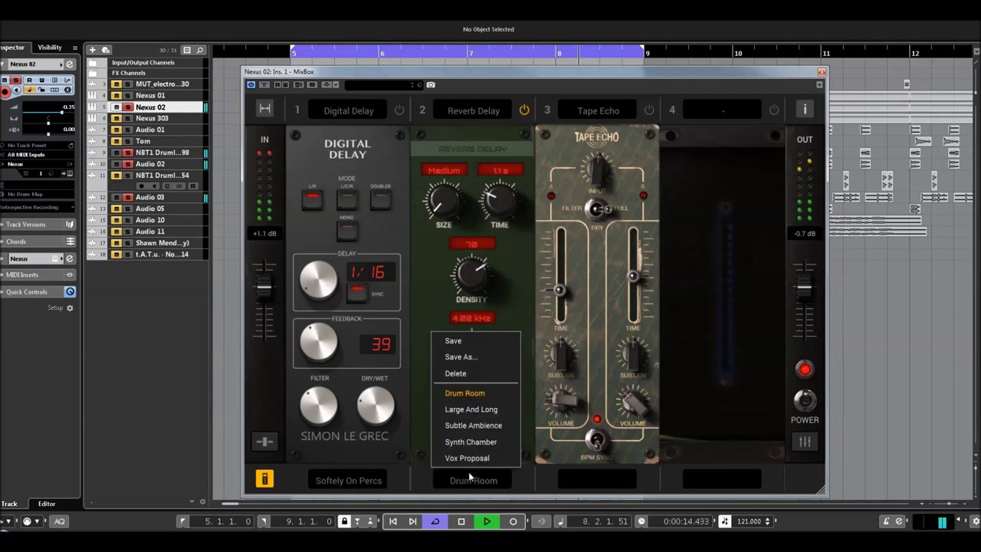
{"action": "left_click", "coordinate": [472, 410]}
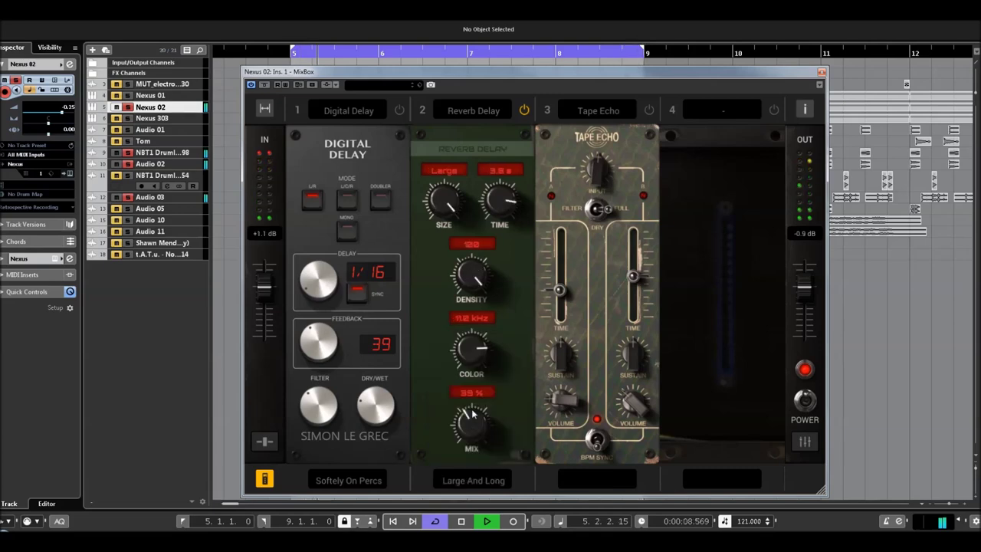
Try the Subtle Ambience and Synth Chamber presets on the Reverb Delay, ending on Vox Proposal
{"action": "left_click", "coordinate": [471, 479]}
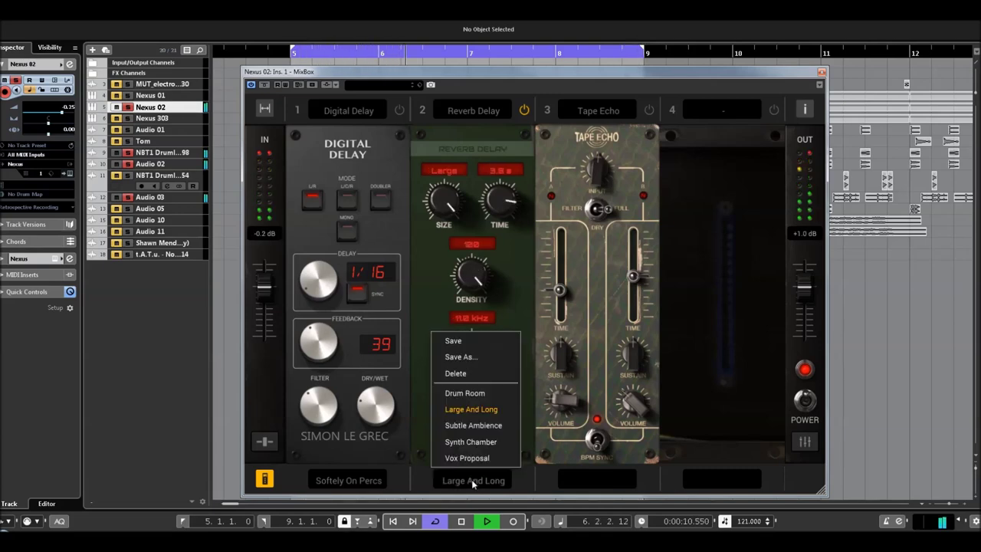
{"action": "left_click", "coordinate": [469, 431]}
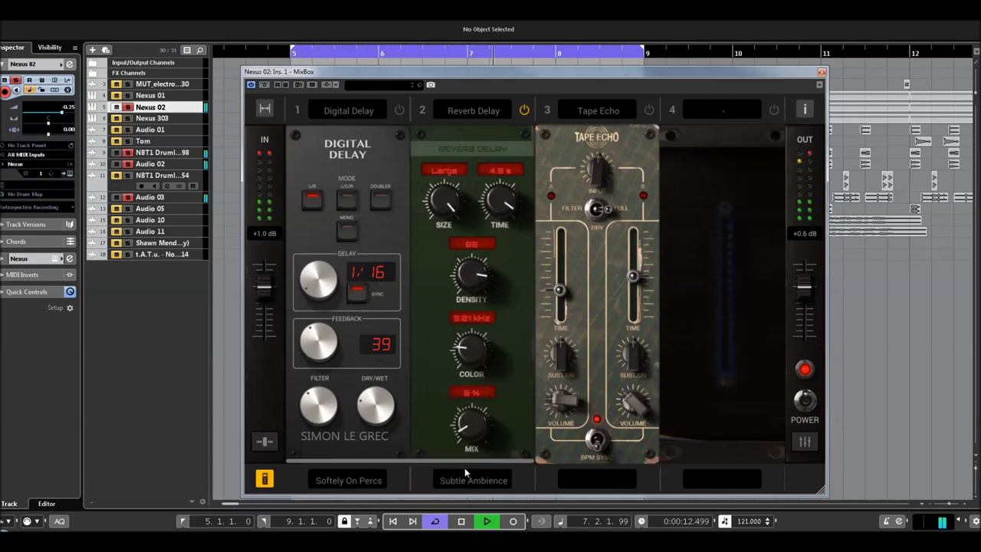
{"action": "left_click", "coordinate": [481, 480]}
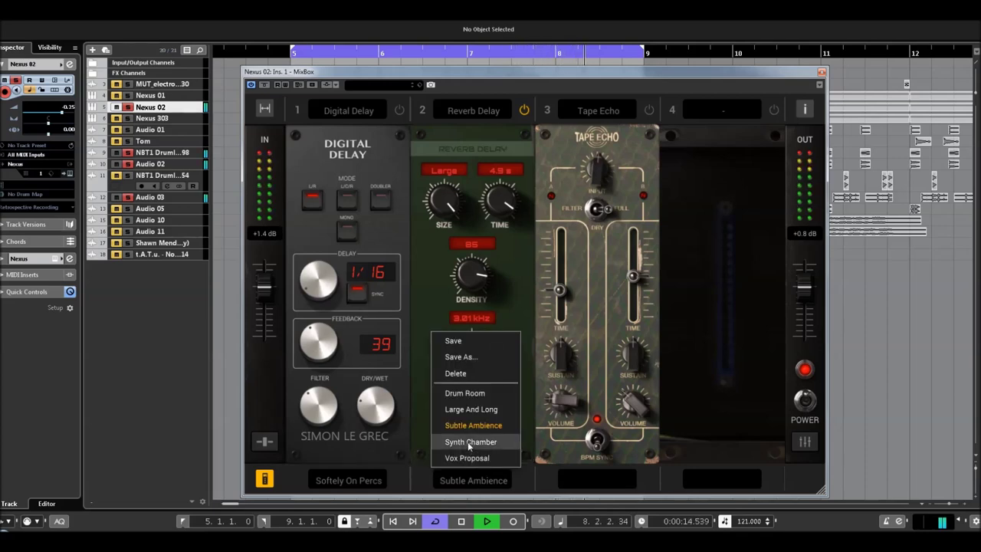
{"action": "left_click", "coordinate": [469, 441]}
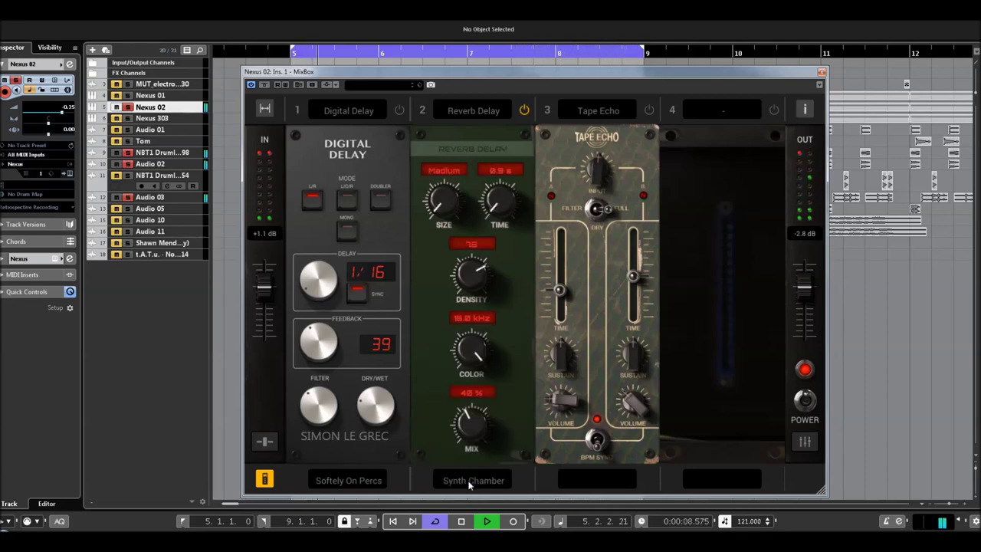
{"action": "left_click", "coordinate": [470, 483]}
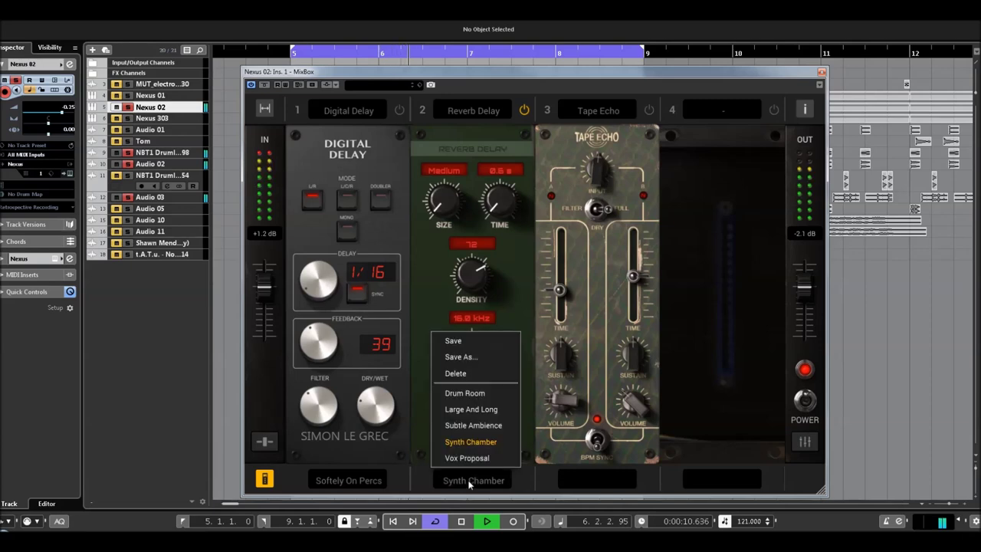
{"action": "left_click", "coordinate": [467, 458]}
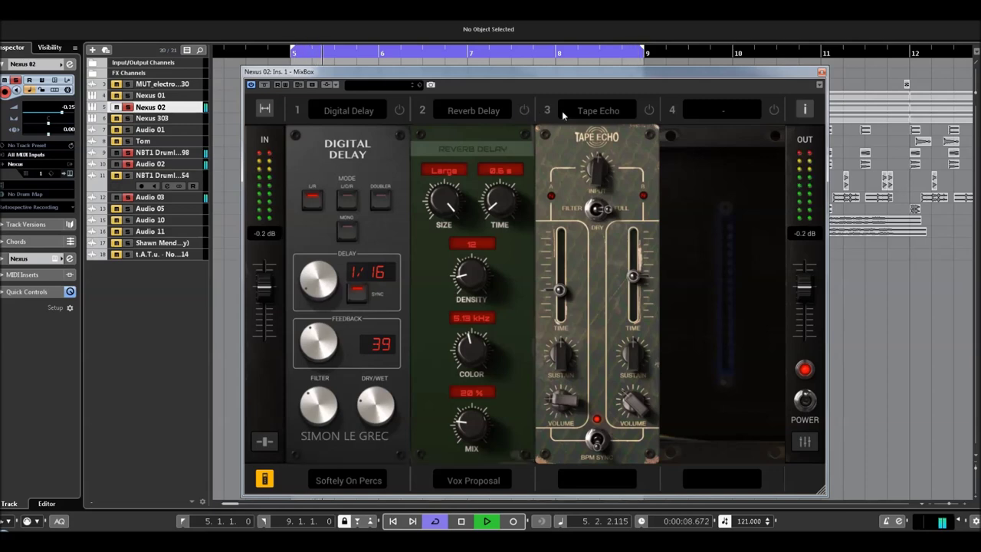
Switch from the Reverb Delay to the Tape Echo, adjust its sustain and move both time sliders, setting echo B to 1/4d
{"action": "left_click", "coordinate": [648, 111]}
{"action": "mouse_move", "coordinate": [567, 400]}
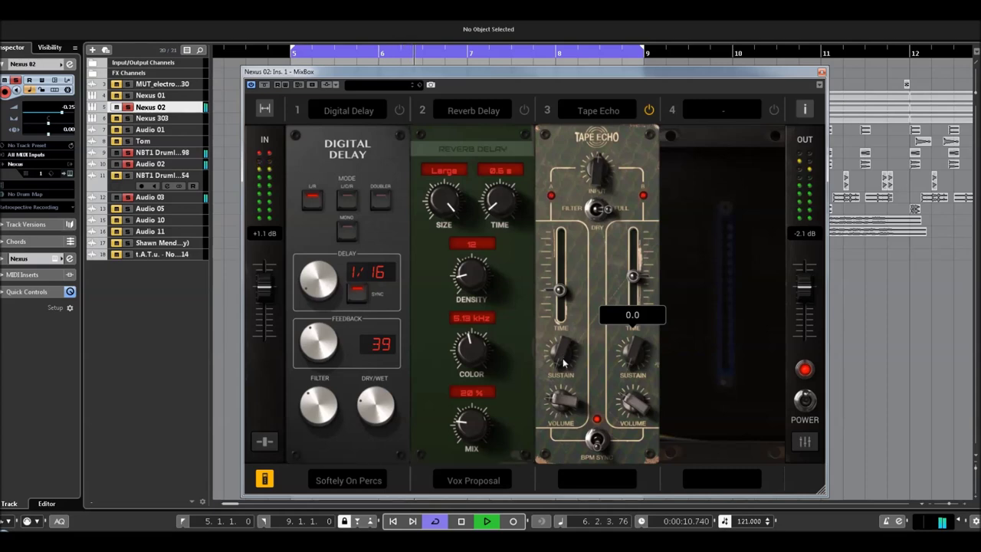
{"action": "left_click_drag", "start_coordinate": [564, 360], "coordinate": [563, 341]}
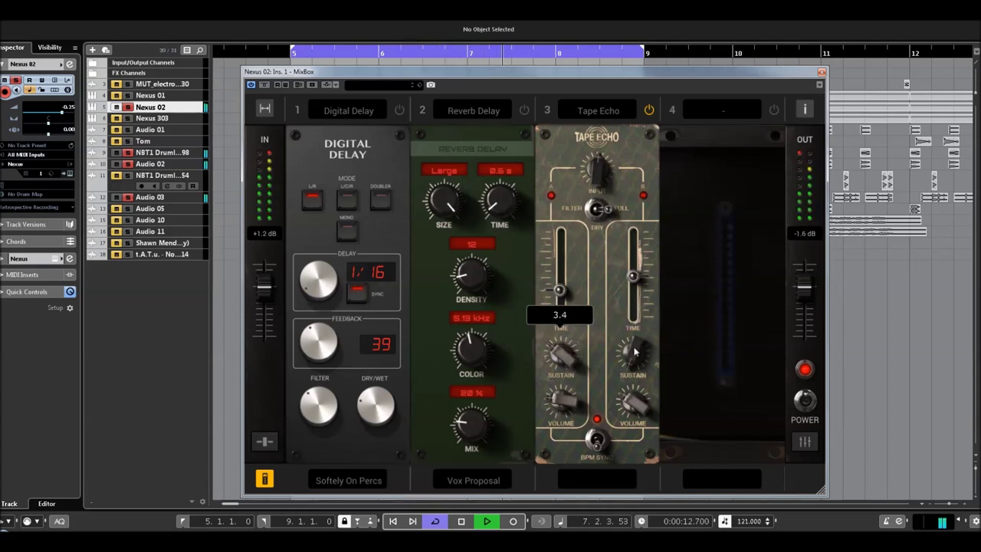
{"action": "left_click_drag", "start_coordinate": [559, 290], "coordinate": [560, 270]}
{"action": "left_click_drag", "start_coordinate": [632, 277], "coordinate": [634, 257]}
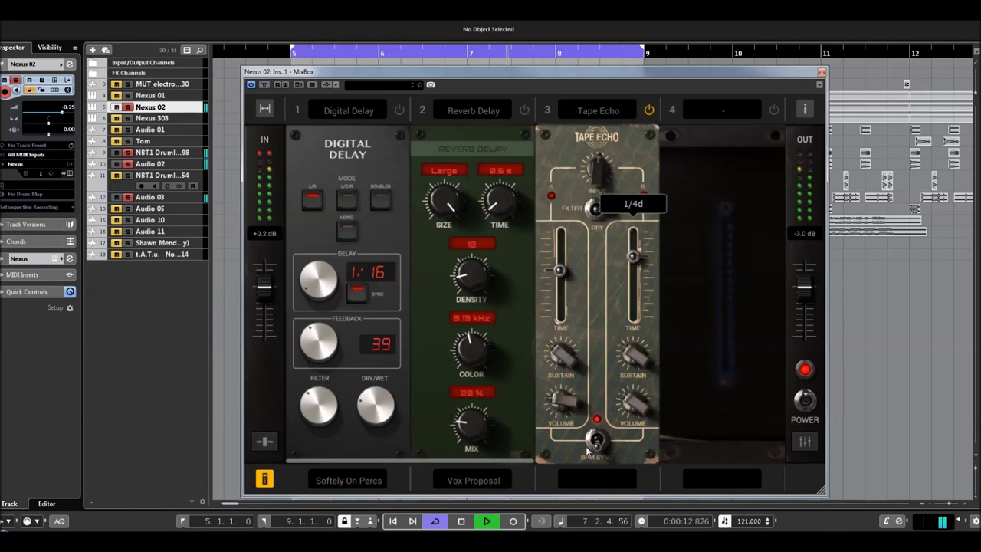
Set the Tape Echo's echo A volume to 3.1 and flip the Filter/Full switch to Filter and back to Full
{"action": "left_click_drag", "start_coordinate": [570, 404], "coordinate": [567, 397]}
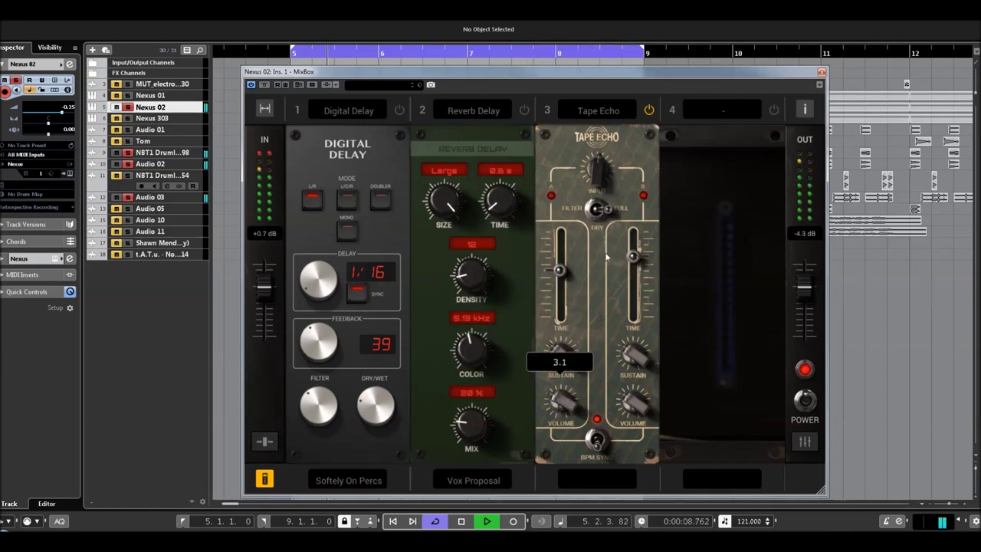
{"action": "left_click", "coordinate": [595, 213]}
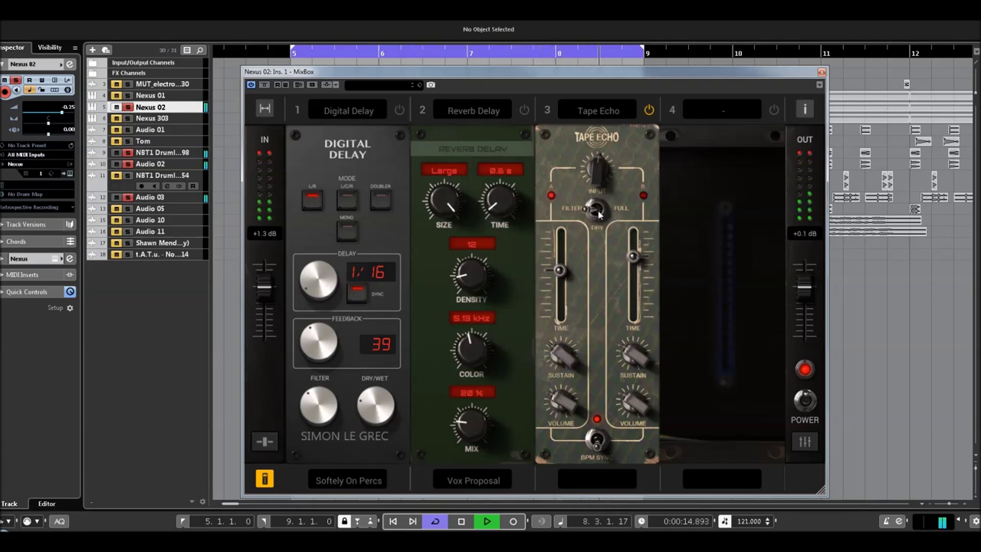
{"action": "left_click", "coordinate": [597, 211]}
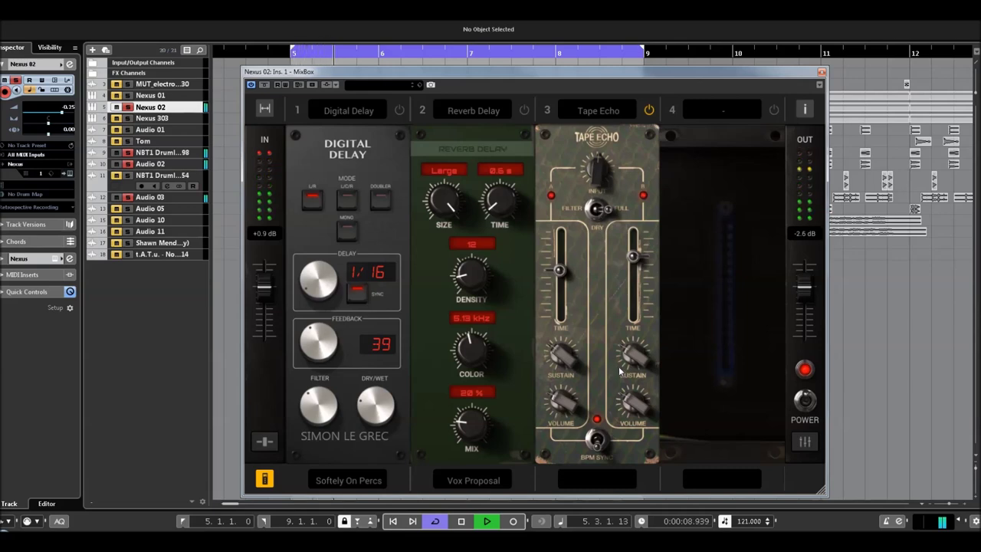
Load the Ad Libs Trip preset on the Tape Echo and try it with BPM Sync on and the Filter/Full switch flipped
{"action": "left_click", "coordinate": [597, 487]}
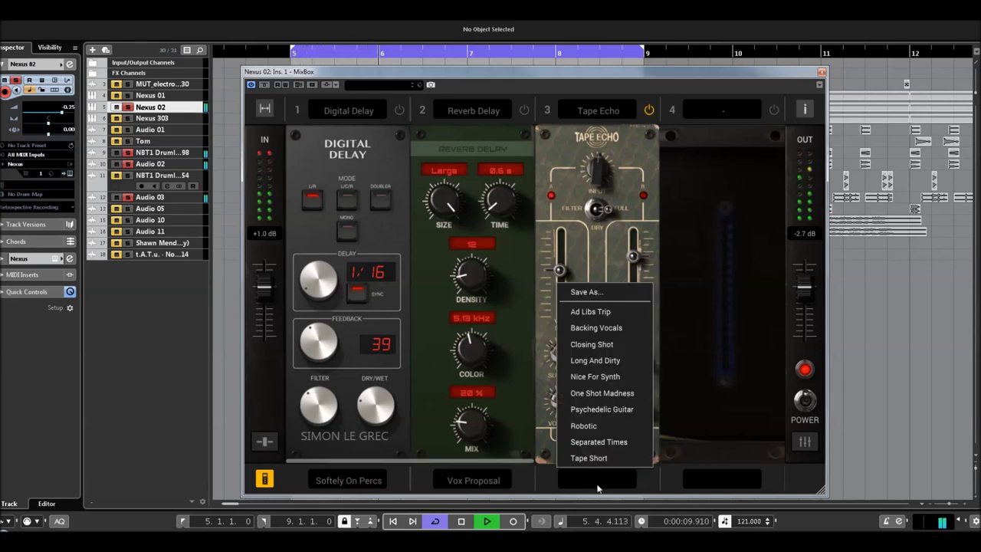
{"action": "left_click", "coordinate": [598, 312]}
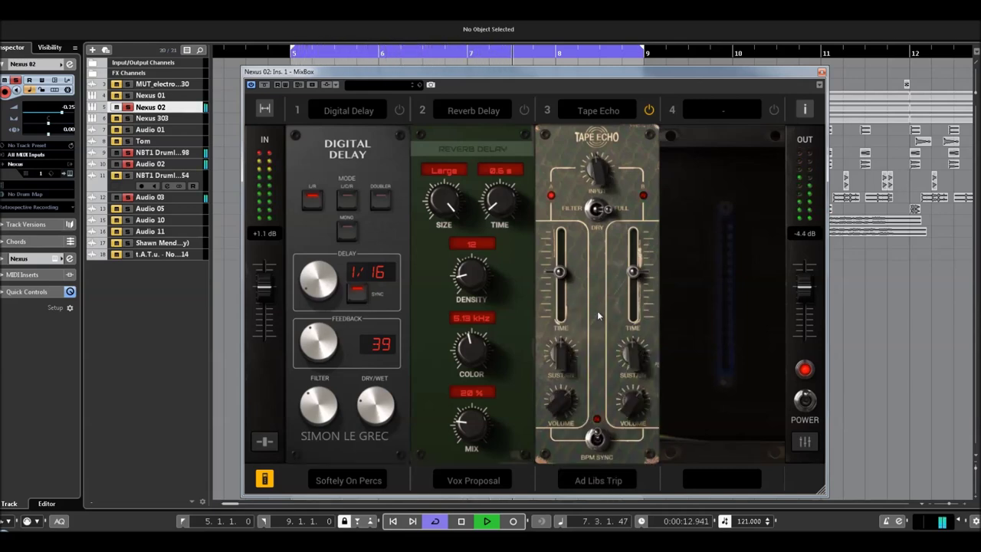
{"action": "left_click", "coordinate": [598, 440]}
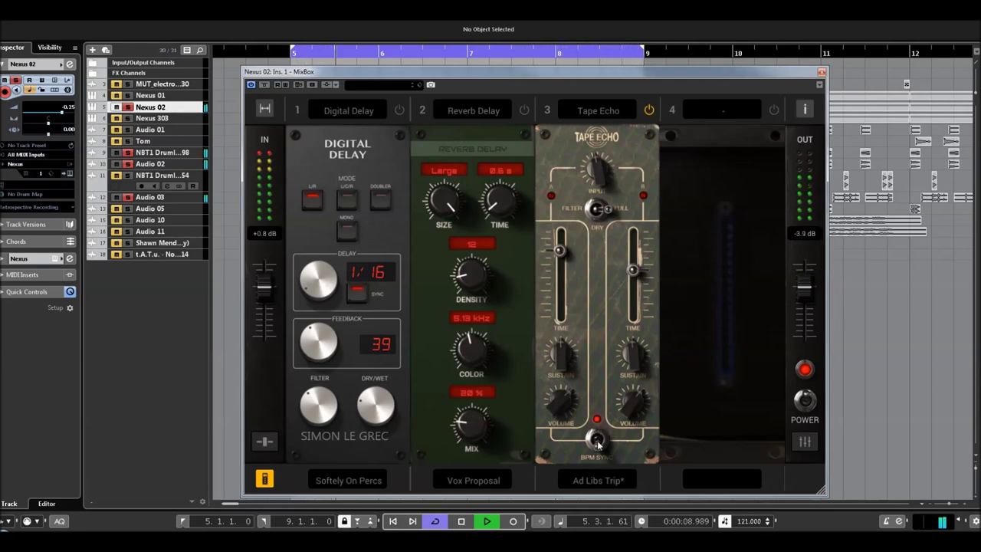
{"action": "left_click", "coordinate": [595, 211]}
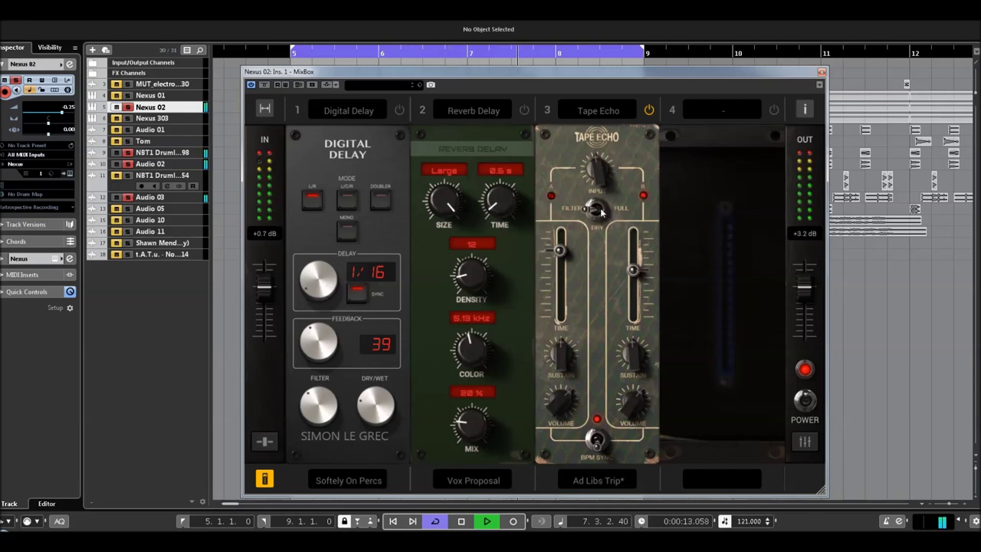
{"action": "left_click", "coordinate": [597, 440]}
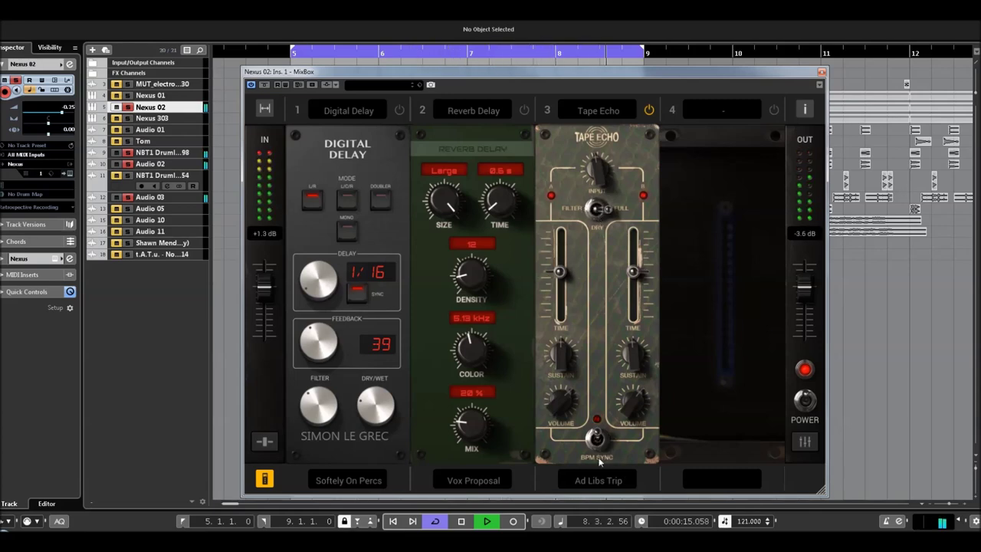
Try the Backing Vocals and Closing Shot presets in turn on the Tape Echo
{"action": "left_click", "coordinate": [599, 482]}
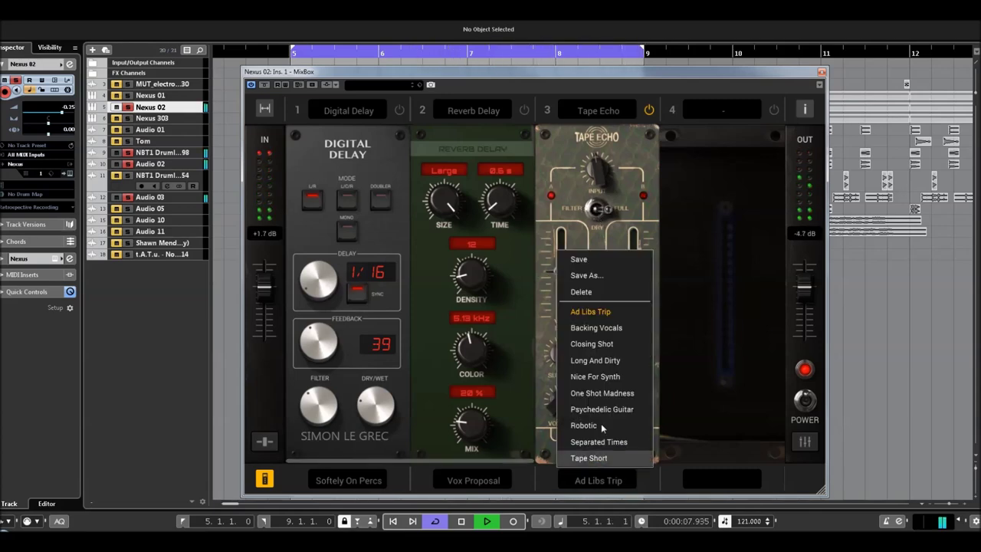
{"action": "left_click", "coordinate": [595, 328]}
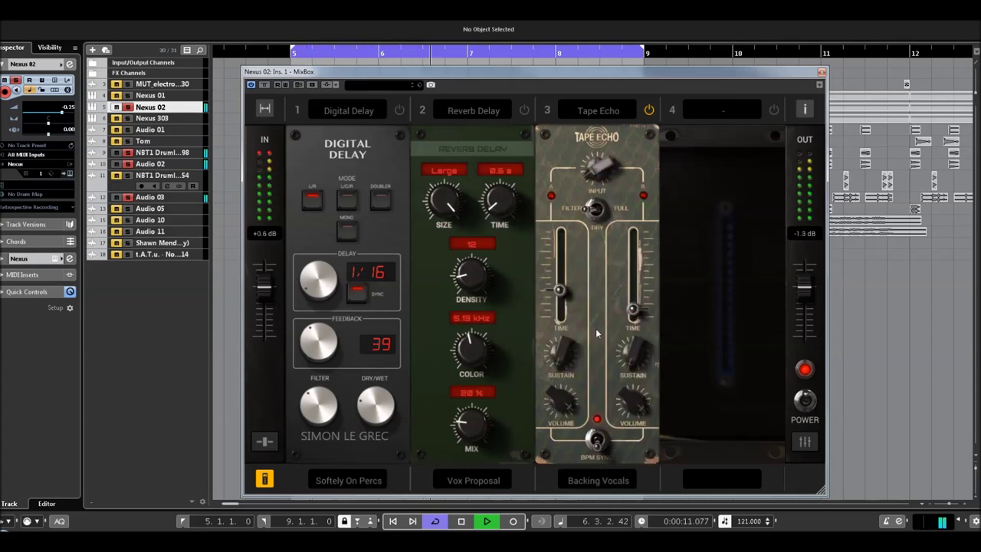
{"action": "left_click", "coordinate": [591, 481]}
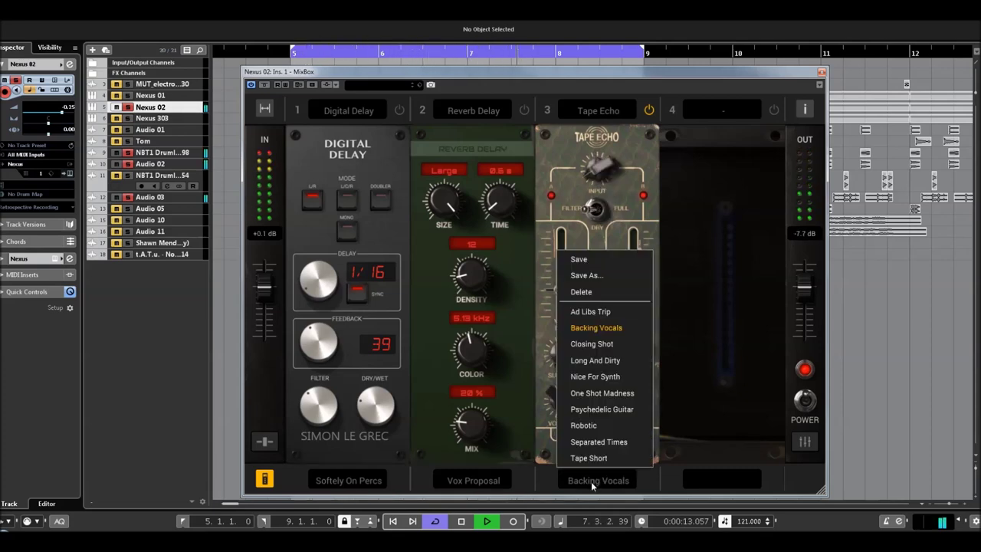
{"action": "left_click", "coordinate": [590, 344]}
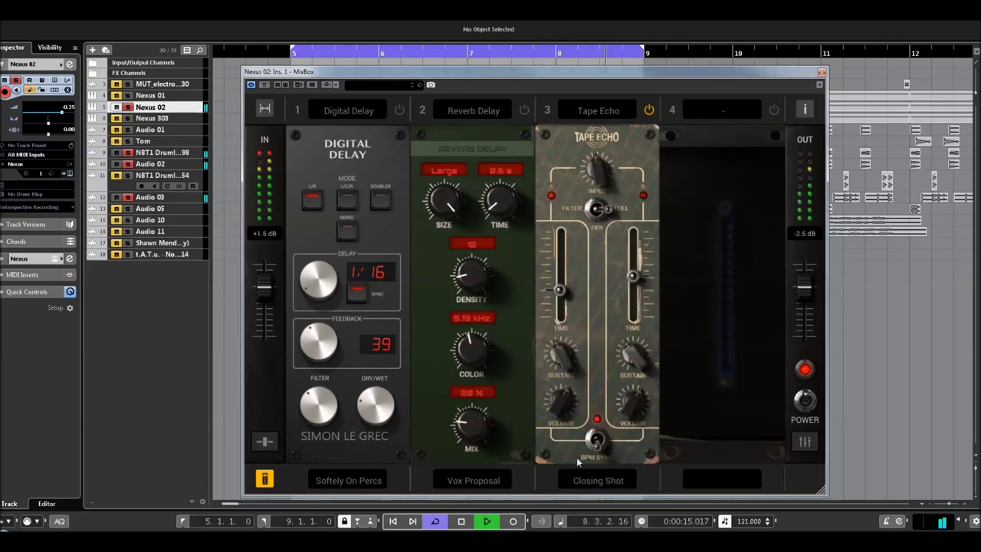
Try the Long And Dirty and Nice For Synth presets on the Tape Echo
{"action": "left_click", "coordinate": [593, 478]}
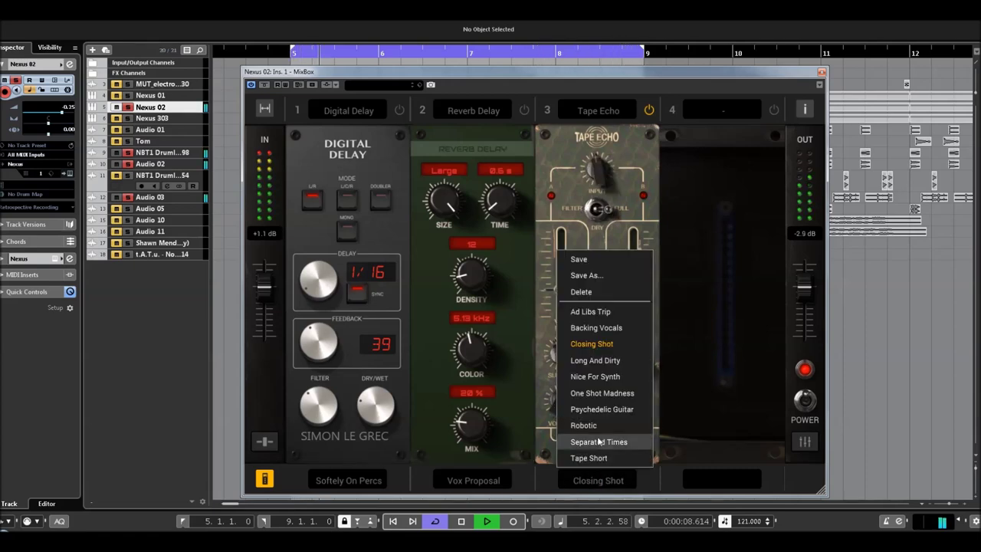
{"action": "left_click", "coordinate": [588, 361]}
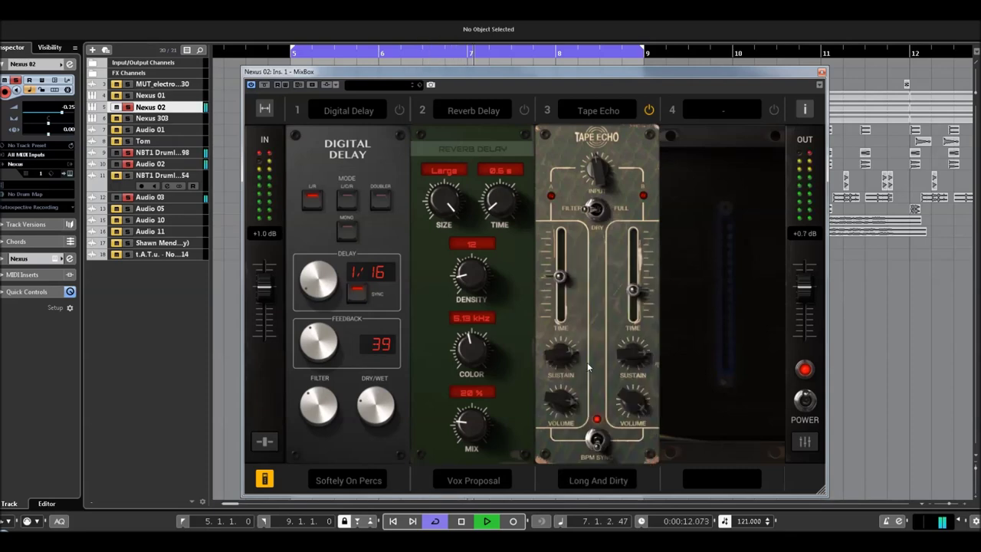
{"action": "left_click", "coordinate": [595, 479]}
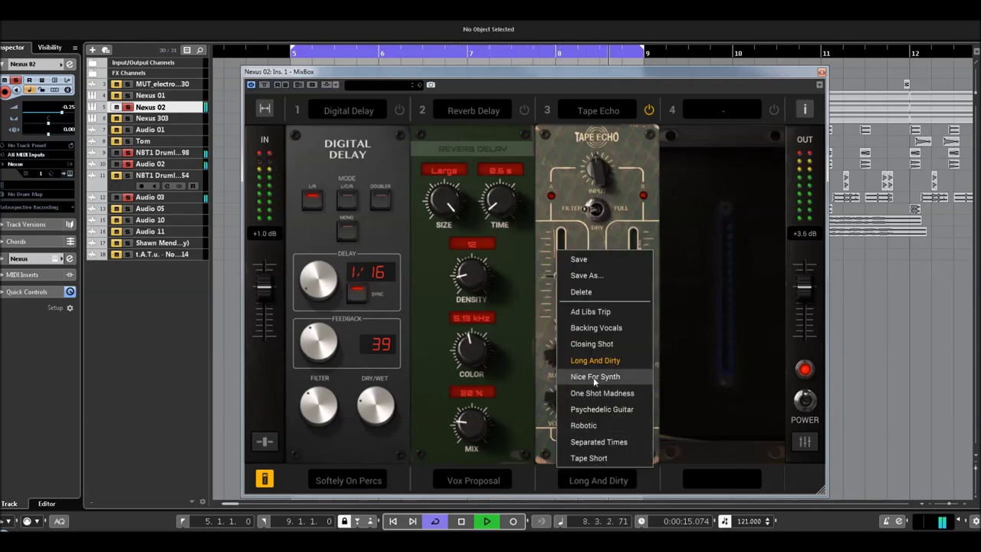
{"action": "left_click", "coordinate": [596, 375]}
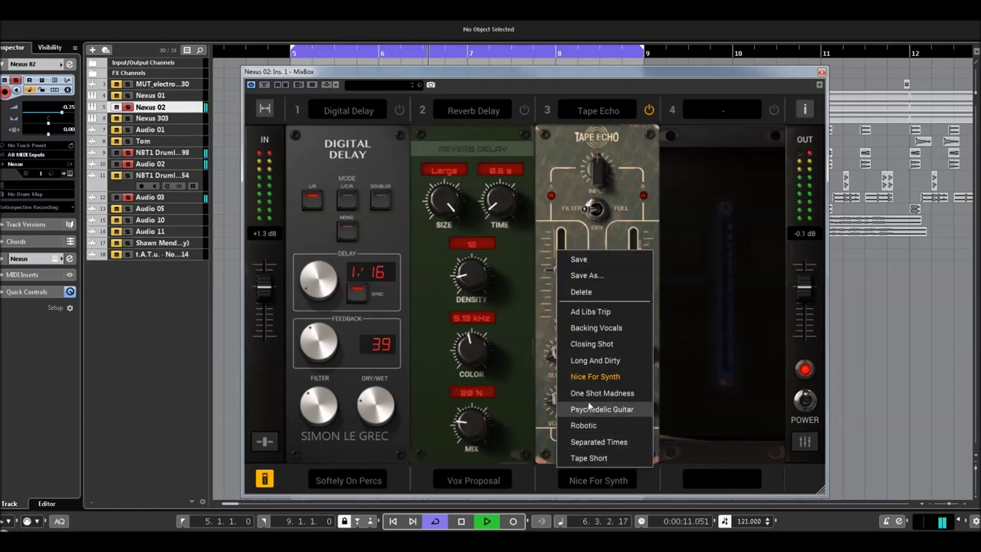
Audition the One Shot Madness preset on the Tape Echo, followed by Psychedelic Guitar
{"action": "left_click", "coordinate": [587, 394]}
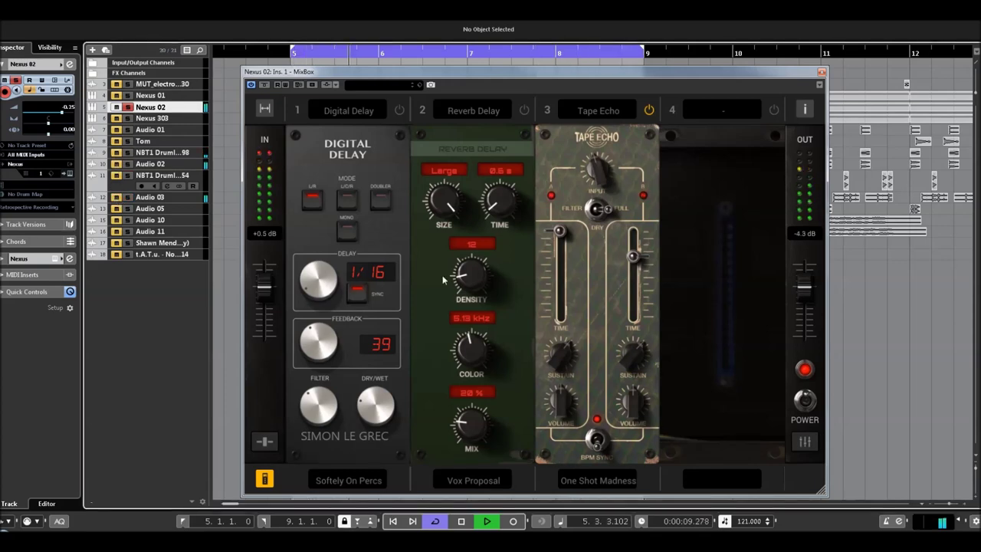
{"action": "left_click", "coordinate": [596, 480]}
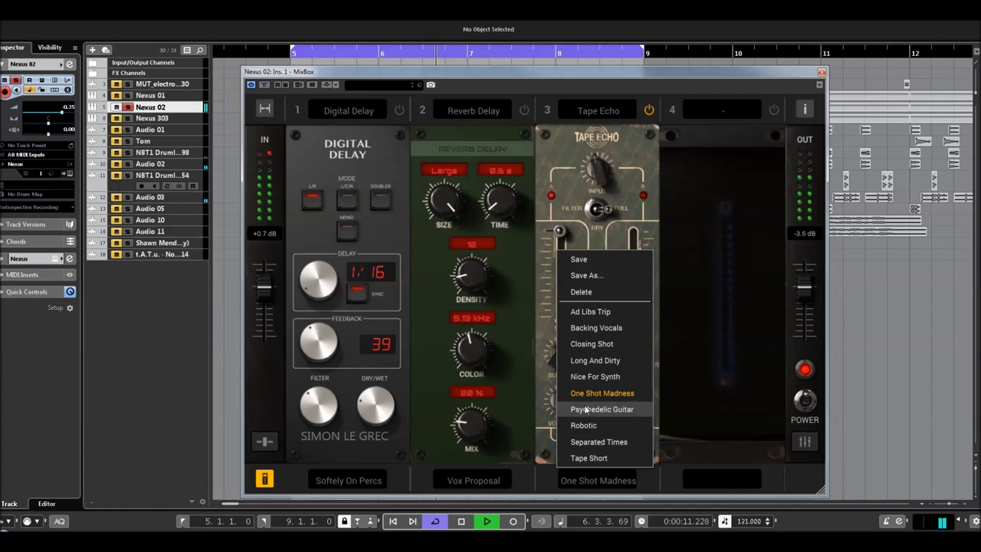
{"action": "left_click", "coordinate": [585, 410]}
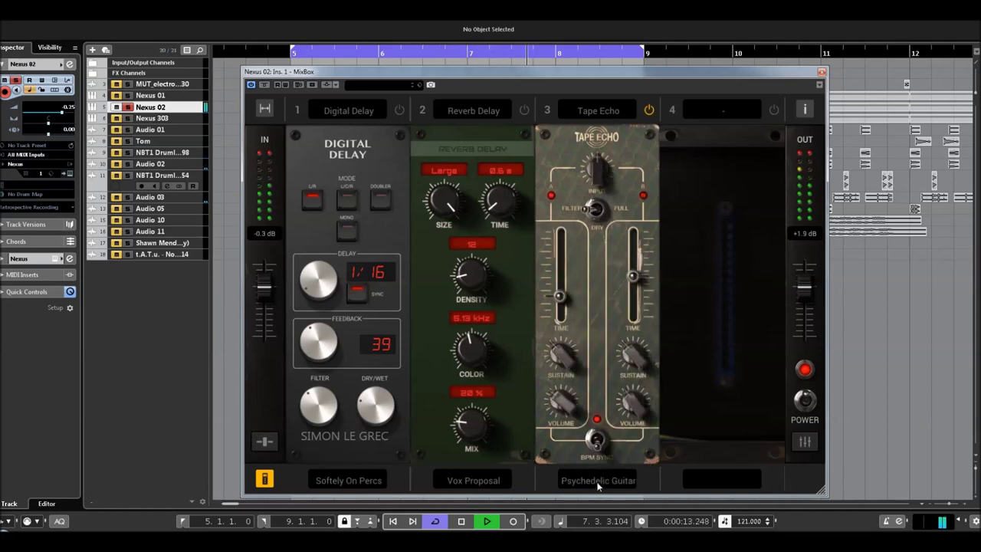
Audition the Robotic and Separated Times presets on the Tape Echo
{"action": "left_click", "coordinate": [598, 480]}
{"action": "left_click", "coordinate": [590, 424]}
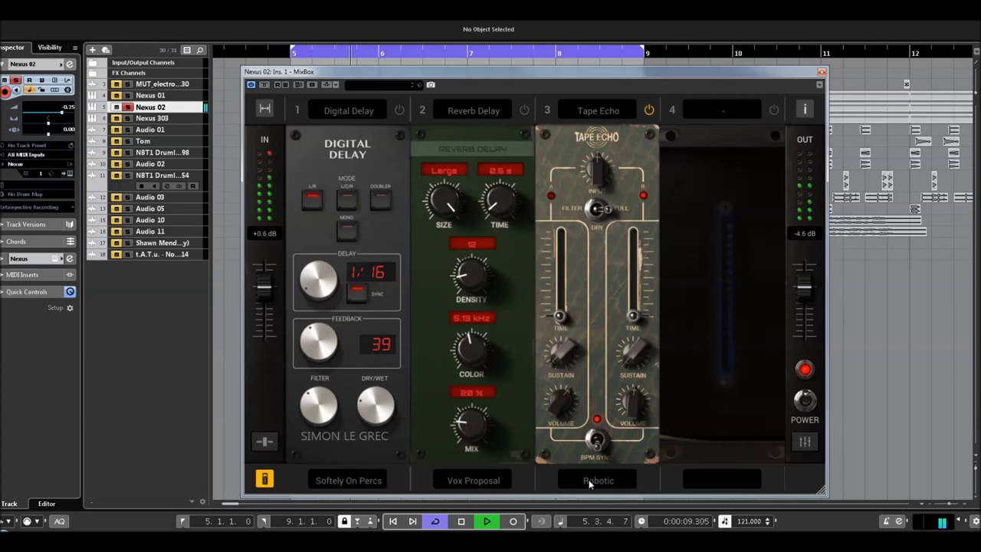
{"action": "left_click", "coordinate": [588, 482]}
{"action": "left_click", "coordinate": [597, 442]}
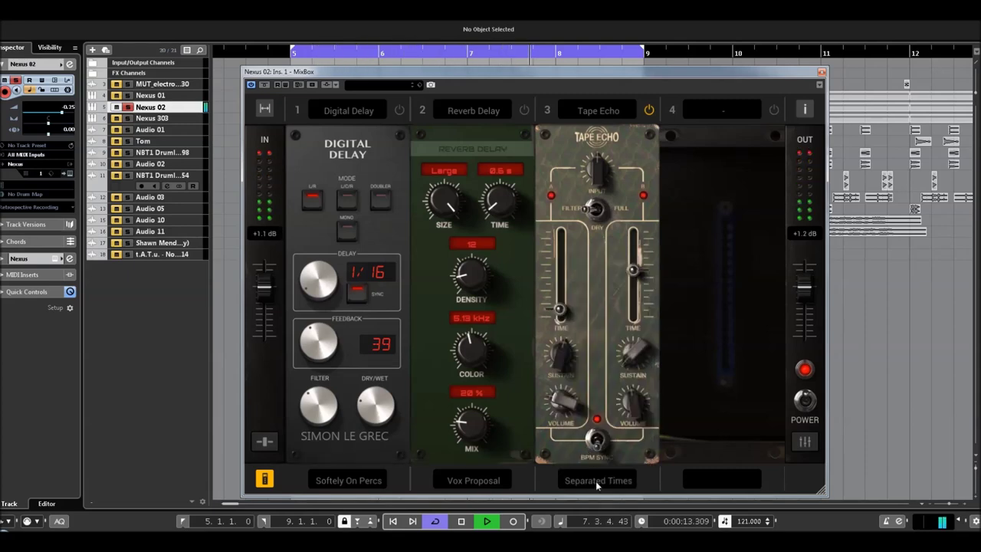
Load the Tape Short preset on the Tape Echo and stop playback after listening to it
{"action": "left_click", "coordinate": [595, 480]}
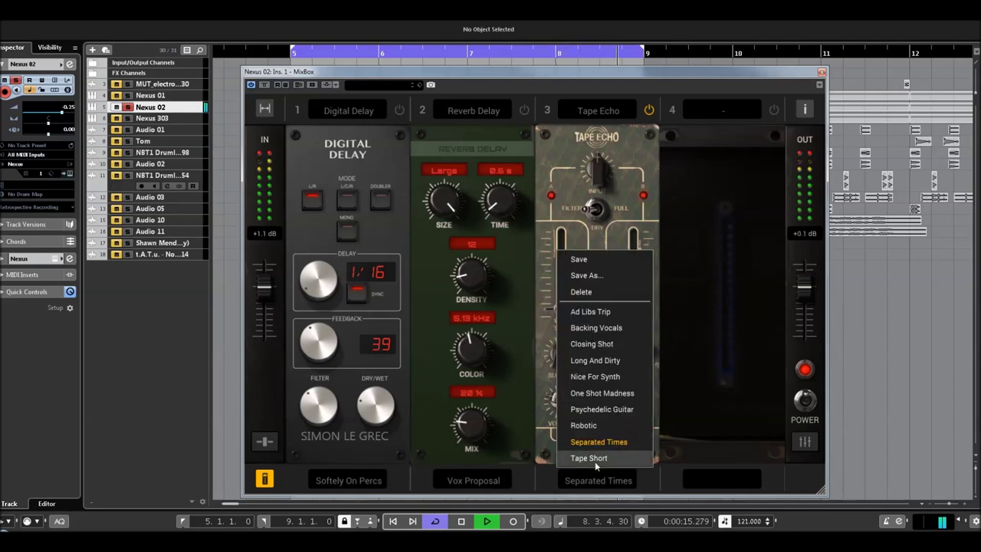
{"action": "left_click", "coordinate": [595, 458]}
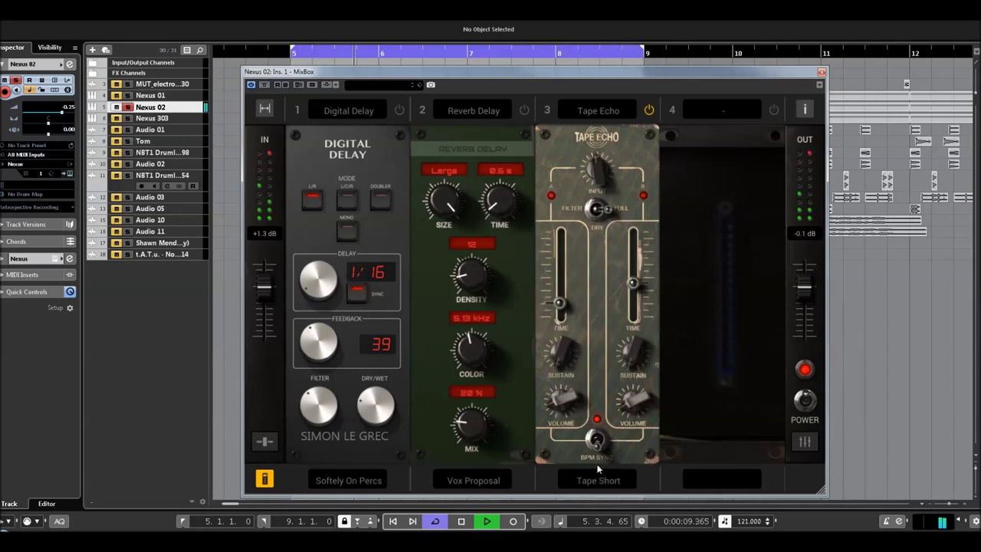
{"action": "key", "text": "space"}
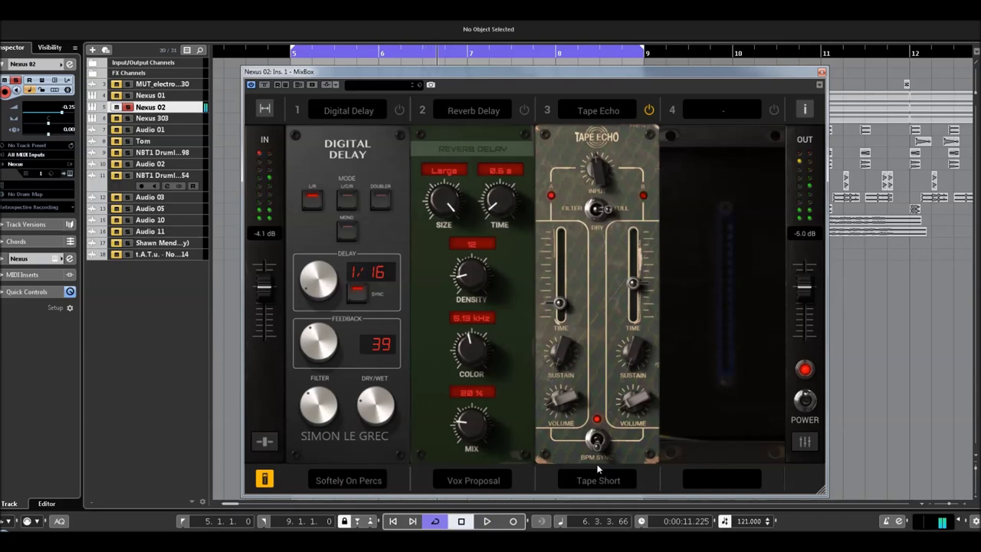